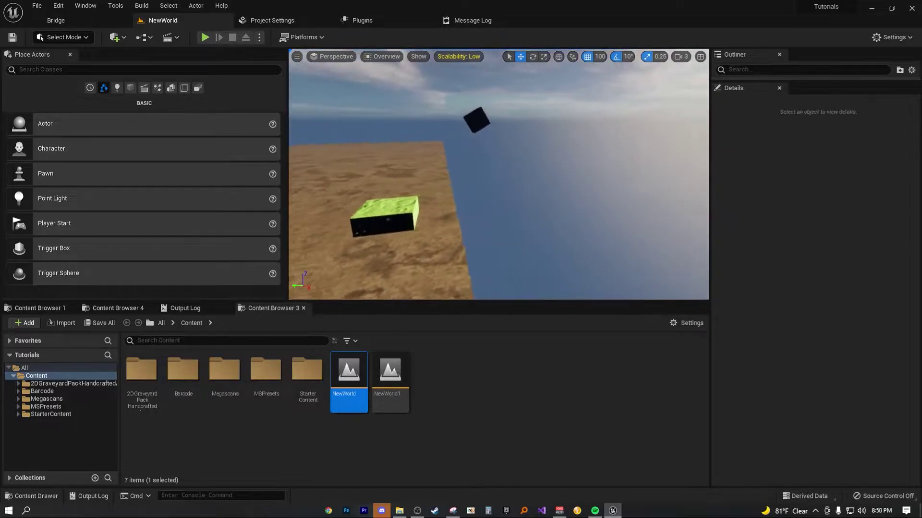
Step: Dismiss the Discord notifications and quit Discord from the system tray
right_click_drag(528, 72, 525, 99)
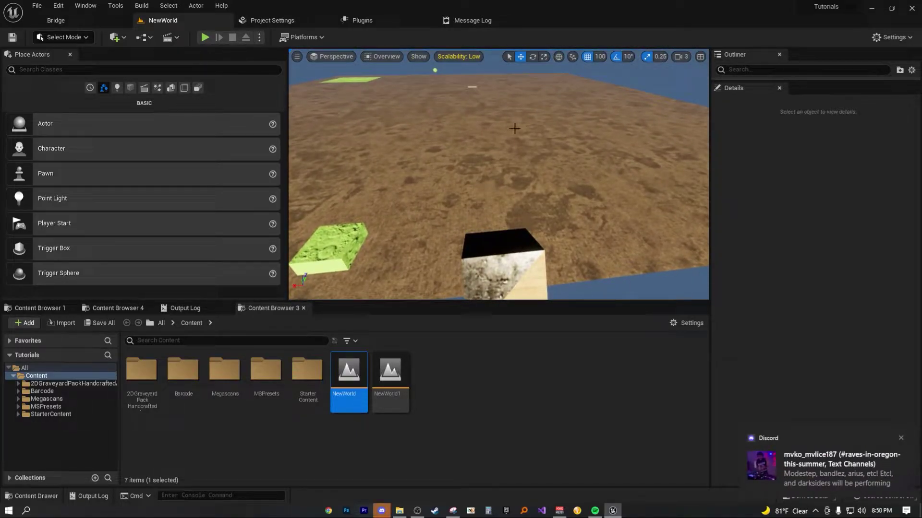
left_click(901, 438)
mouse_move(546, 207)
right_mouse_down()
mouse_move(567, 223)
mouse_move(528, 189)
mouse_move(576, 202)
mouse_move(588, 192)
mouse_move(547, 204)
mouse_move(547, 192)
right_mouse_up()
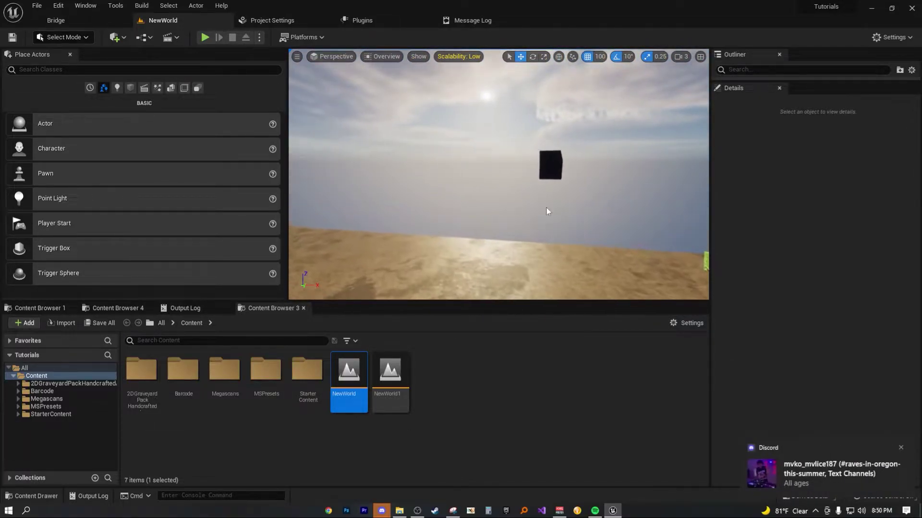
left_click(901, 448)
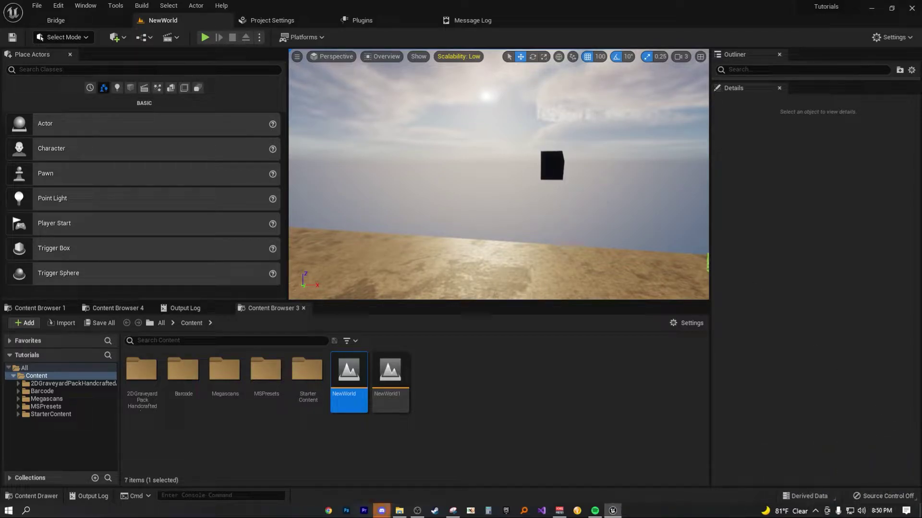
left_click(815, 511)
right_click(843, 475)
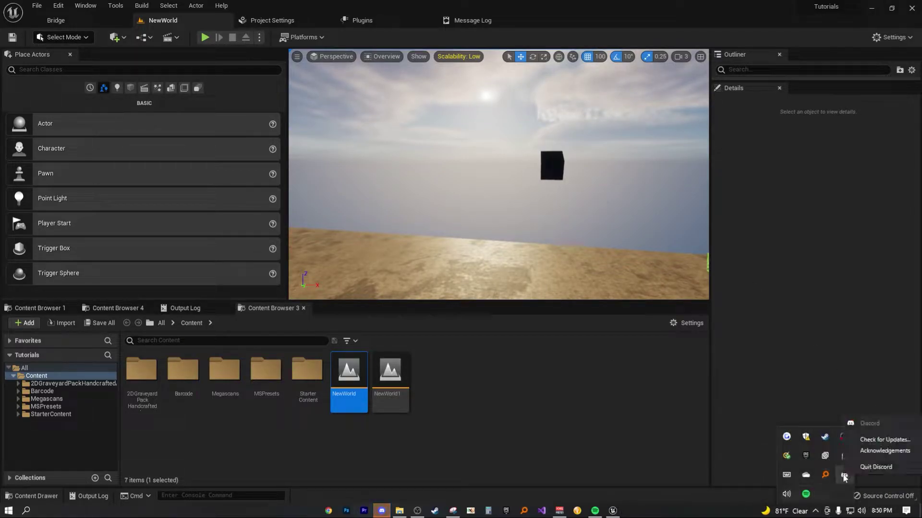
left_click(854, 466)
Step: Select the cube with the wood and metal materials and examine its faces from several sides
right_click_drag(623, 201, 610, 223)
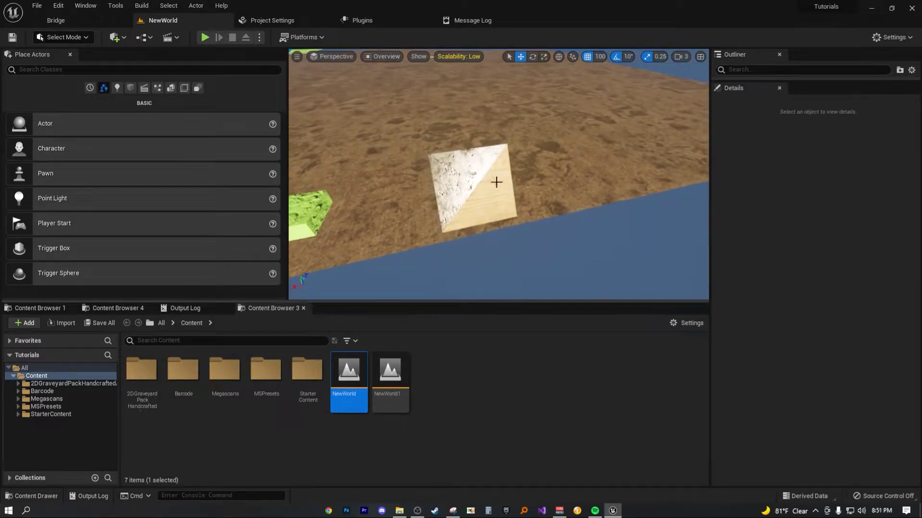
left_click(495, 181)
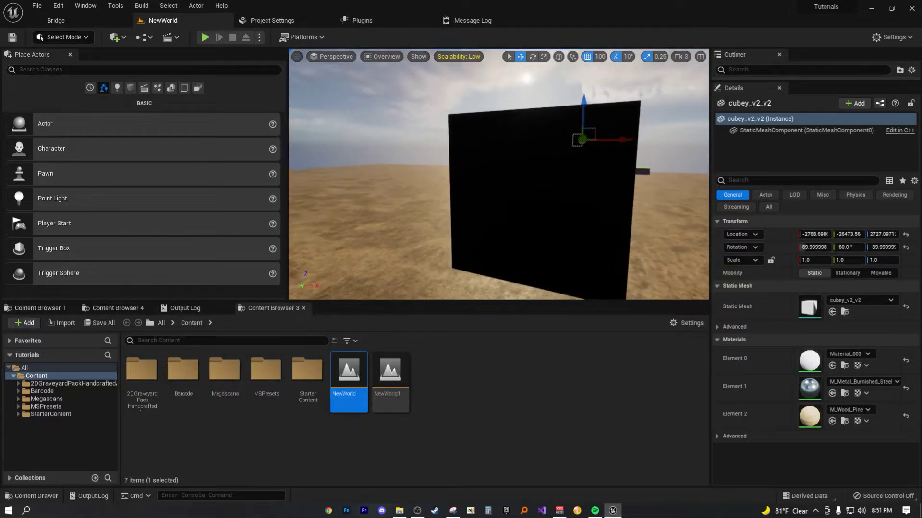
right_click_drag(498, 174, 559, 147)
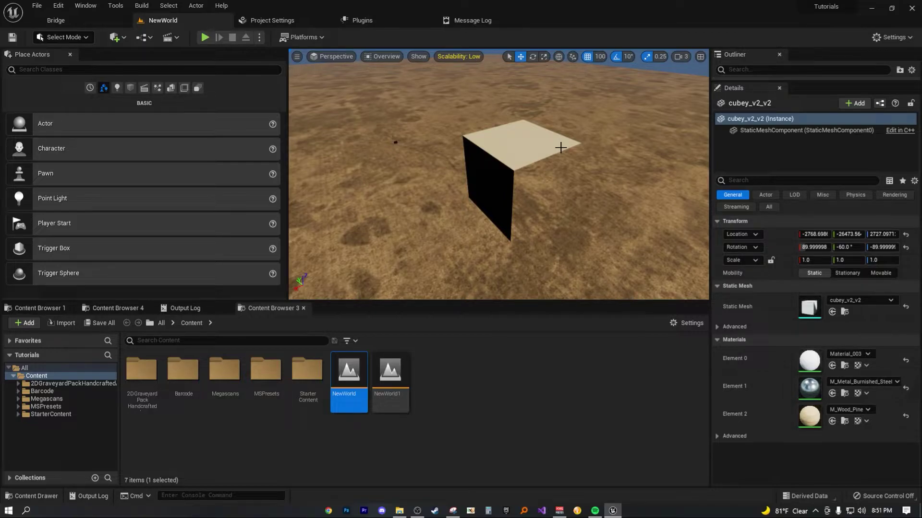
right_click_drag(544, 152, 538, 142)
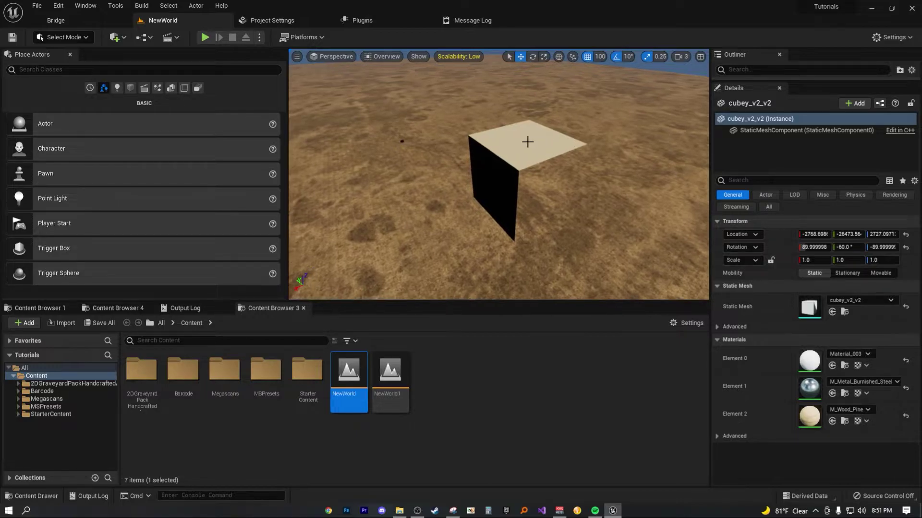
Step: Select the plain white cubey_v2 cube, switch to Modeling mode and start the Edit Normals tool on it
left_click(528, 141)
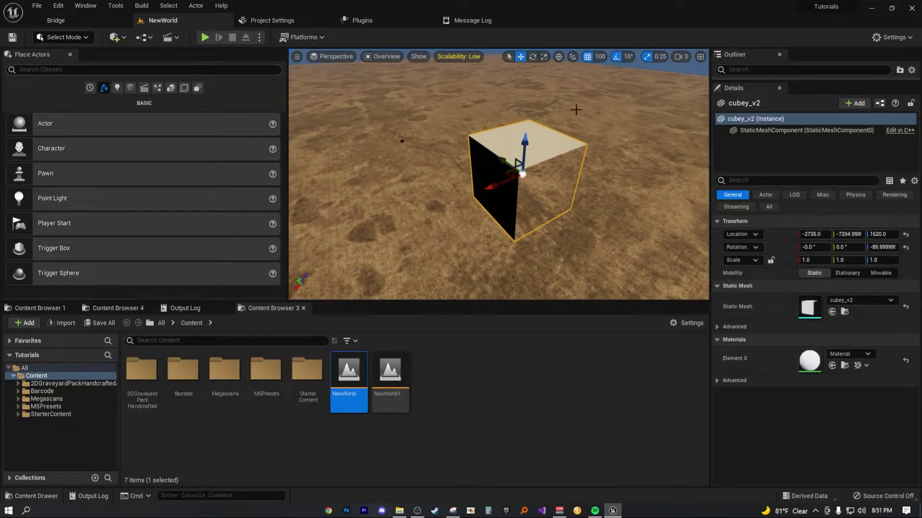
right_click_drag(576, 110, 557, 105)
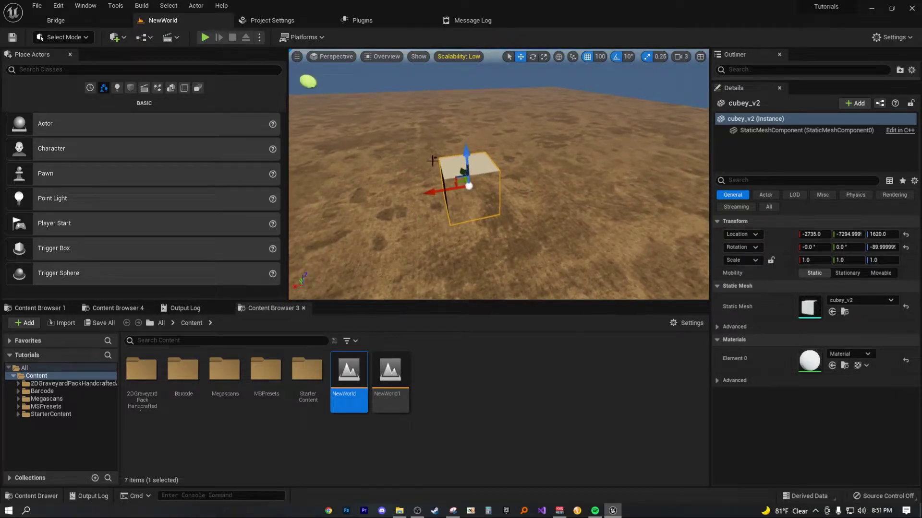
left_click(67, 38)
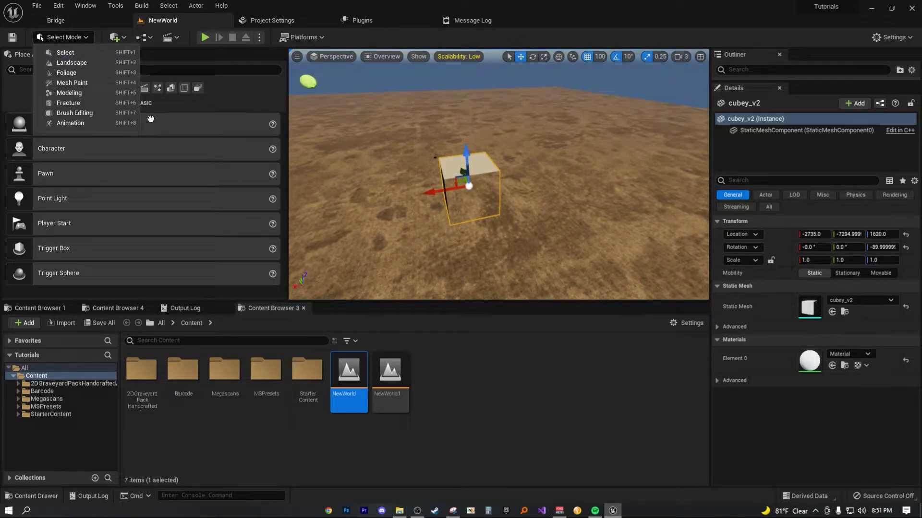
left_click(69, 93)
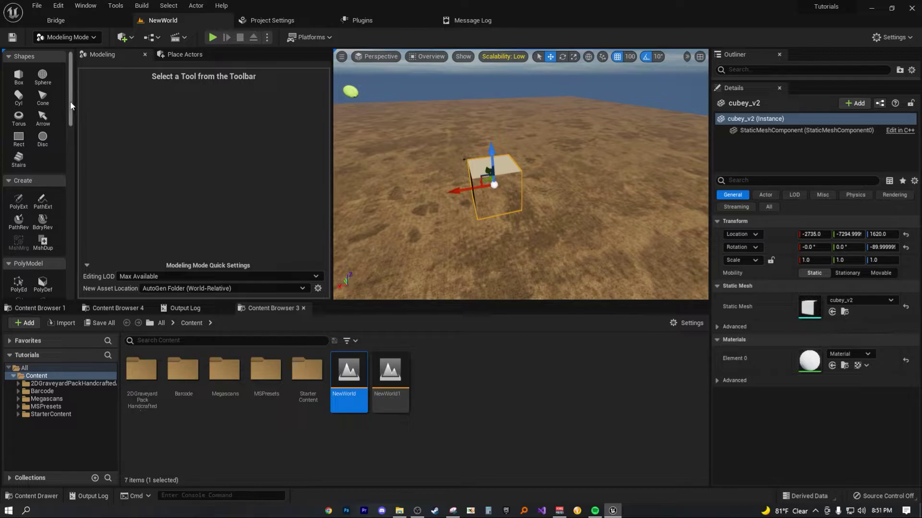
left_click_drag(71, 106, 61, 207)
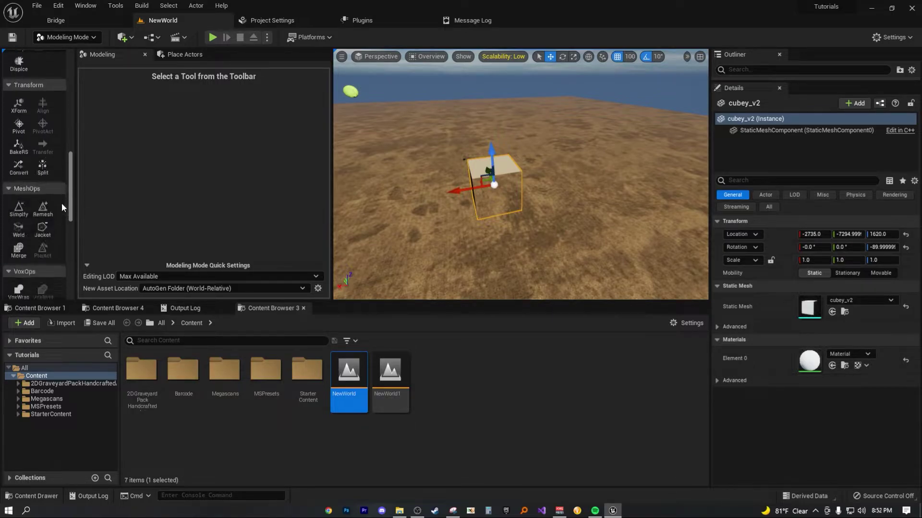
scroll(58, 218, "down", 5)
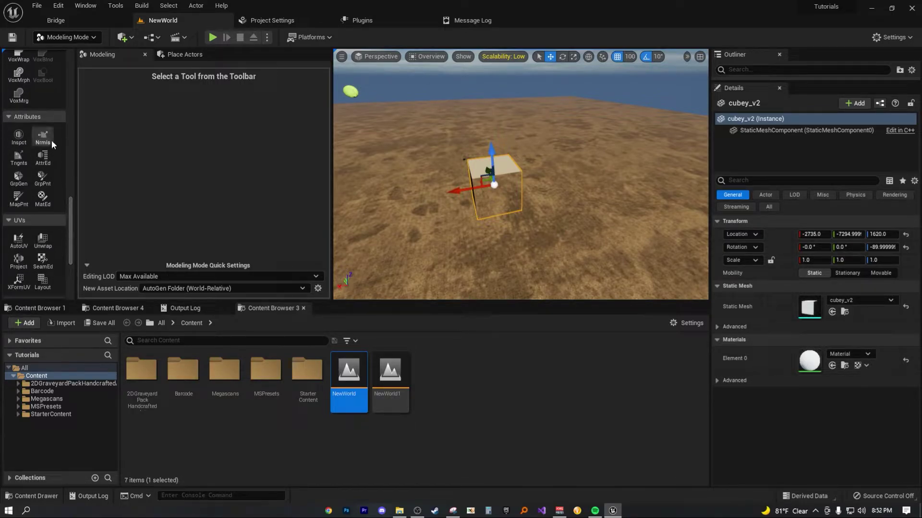
left_click(47, 139)
right_click_drag(527, 164, 398, 178)
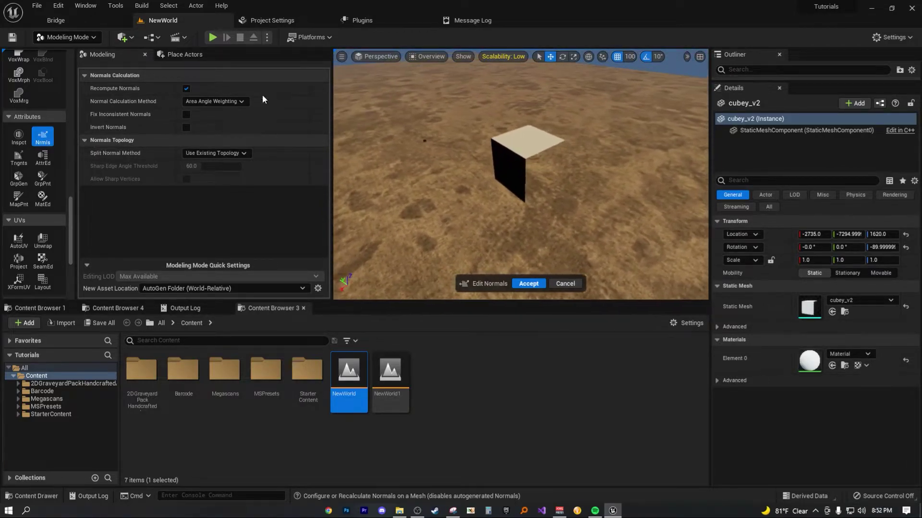
Step: Try Invert Normals on the white cube, examine its faces from several sides and reset the option
left_click(186, 127)
right_click_drag(521, 174, 655, 167)
key("w")
key("d")
key("a")
key("a")
key("e")
key("d")
key("e")
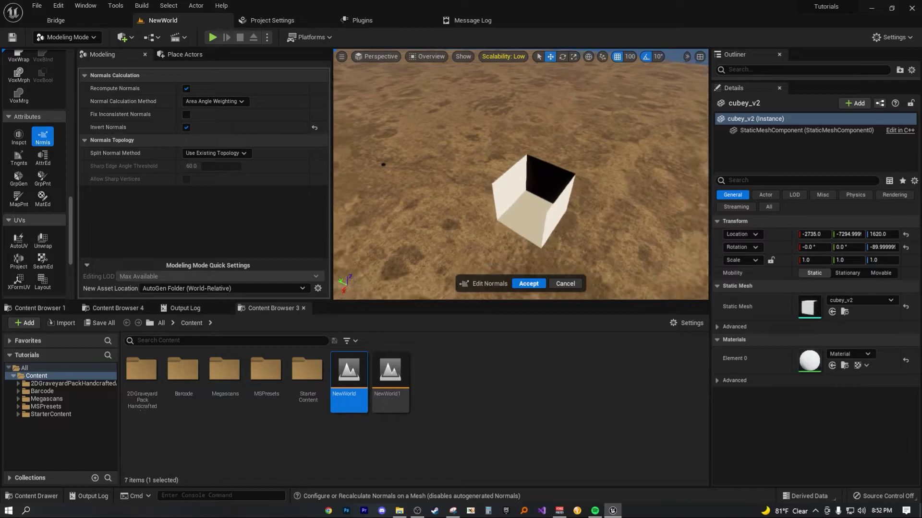
right_click_drag(264, 177, 276, 94)
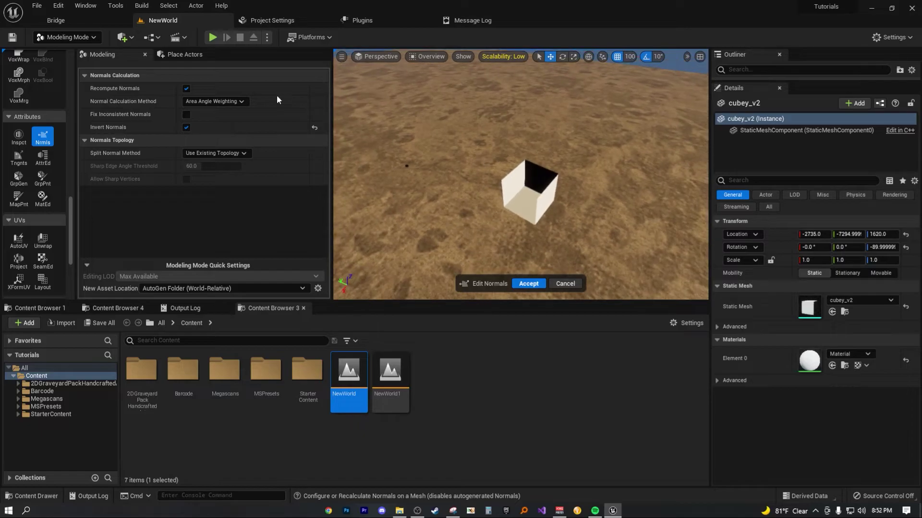
left_click(316, 128)
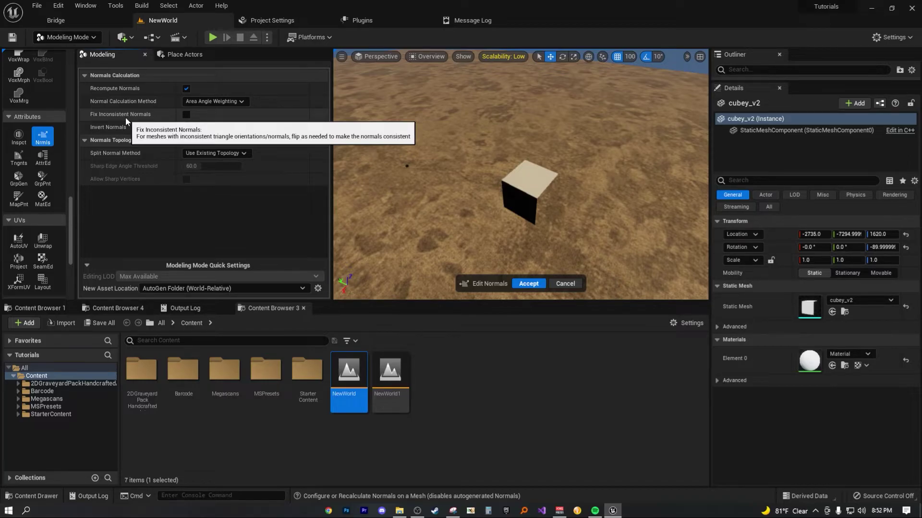
Step: Enable Fix Inconsistent Normals for the white cube, check its faces and accept the normals edit
right_click_drag(535, 194, 456, 148)
left_click(186, 114)
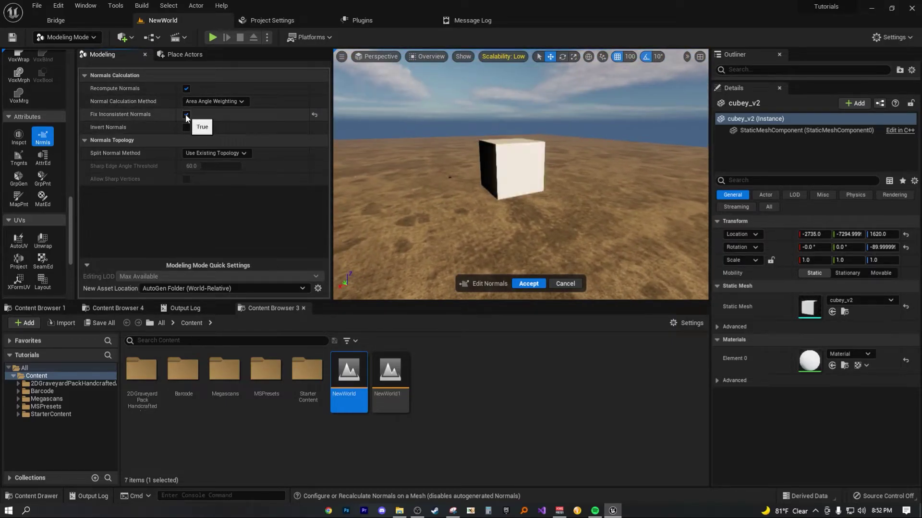
right_click_drag(516, 177, 523, 202)
key("w")
right_click_drag(439, 189, 461, 203)
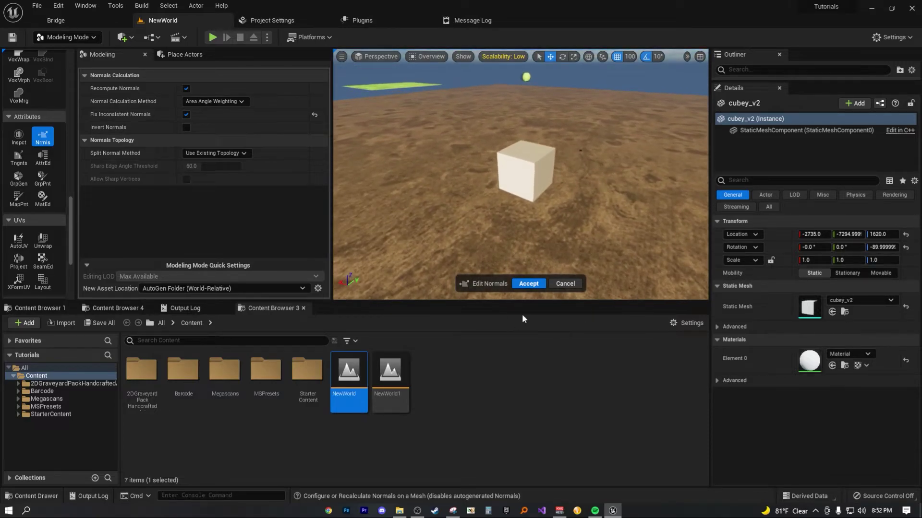
left_click(528, 284)
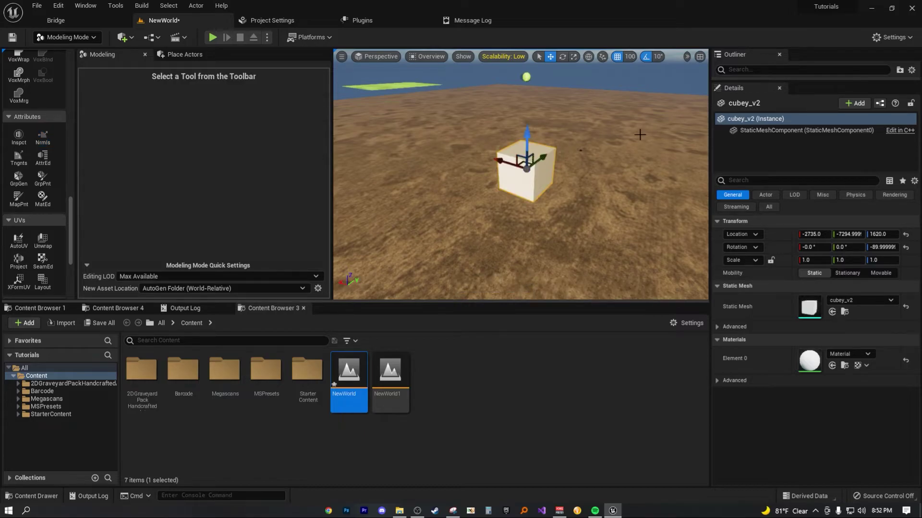
Step: Return to Select mode and examine the white cube from several sides
left_click(74, 40)
left_click(81, 57)
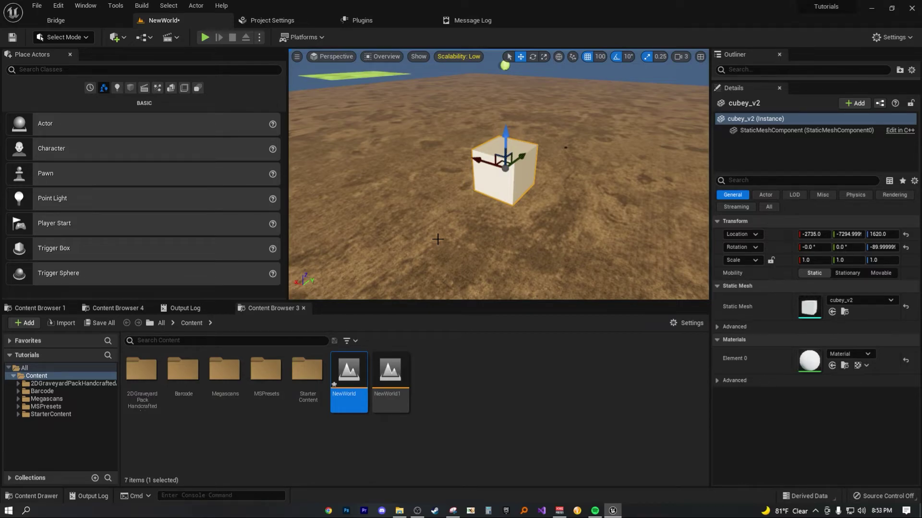
mouse_move(544, 123)
right_mouse_down()
mouse_move(556, 126)
mouse_move(480, 91)
mouse_move(629, 144)
mouse_move(528, 135)
mouse_move(499, 116)
mouse_move(475, 127)
mouse_move(566, 115)
mouse_move(432, 125)
mouse_move(476, 149)
mouse_move(447, 161)
mouse_move(537, 128)
right_mouse_up()
key("w")
key("s")
key("w")
key("w")
key("d")
key("s")
key("a")
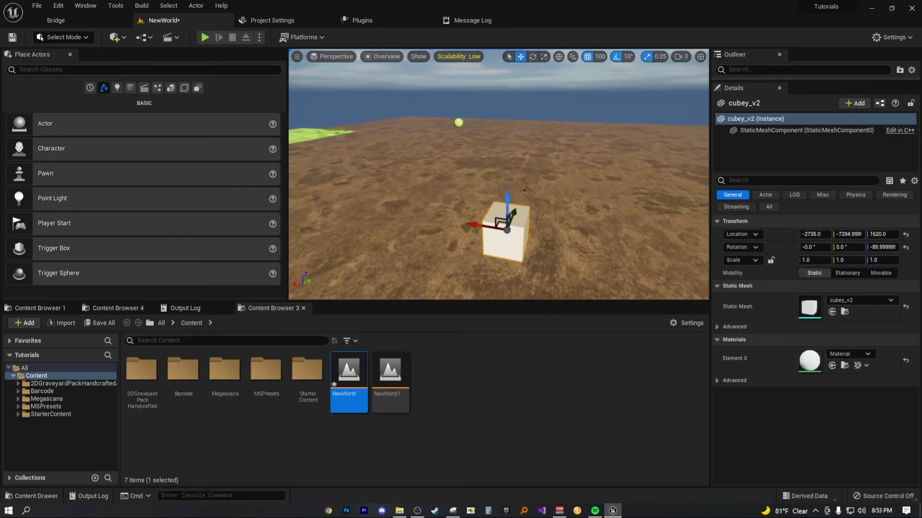